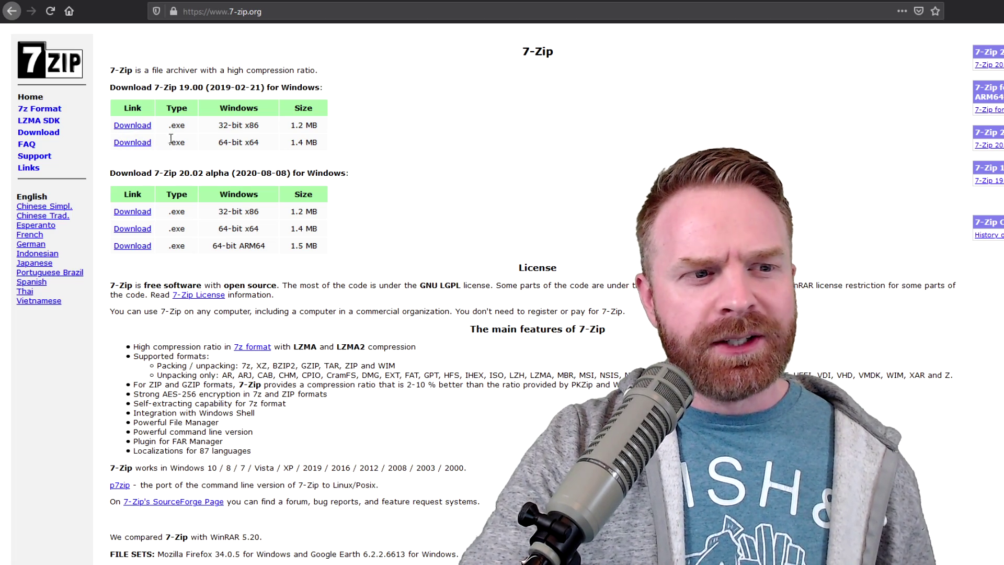
# Step: Download the 64-bit x64 installer for 7-Zip 19.00 from 7-zip.org
pyautogui.click(131, 146)
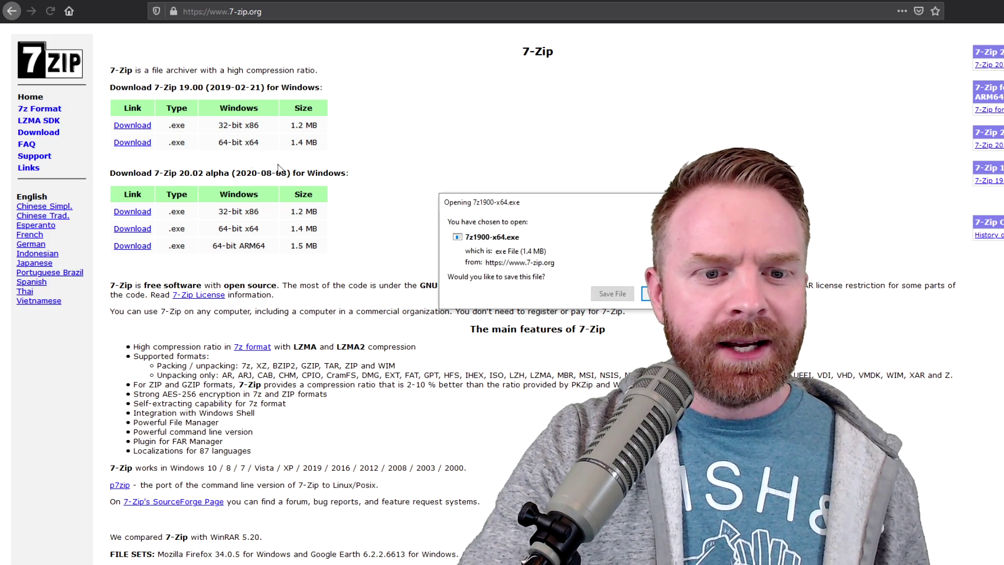
pyautogui.moveTo(455, 198); pyautogui.dragTo(308, 166)
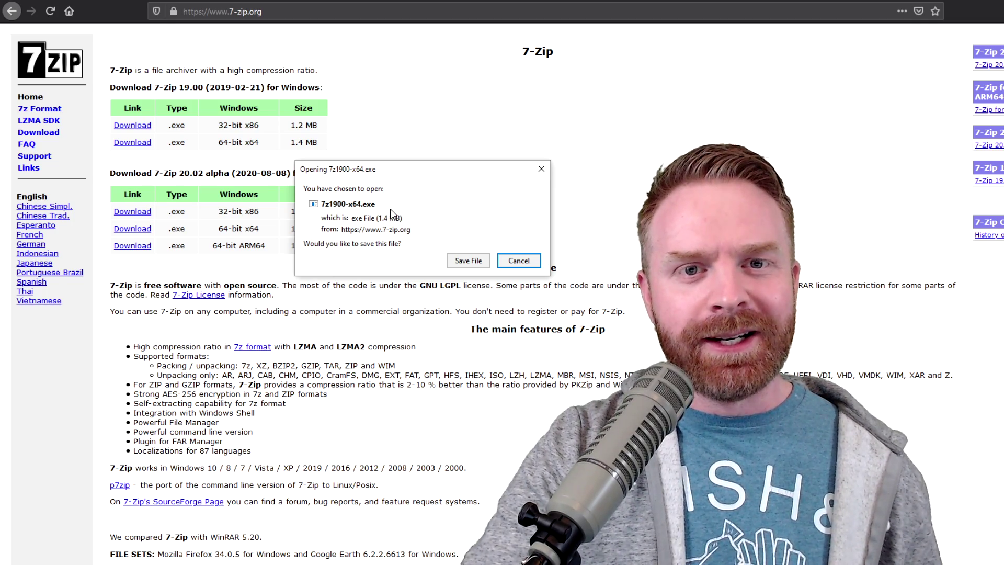
pyautogui.press('Escape')
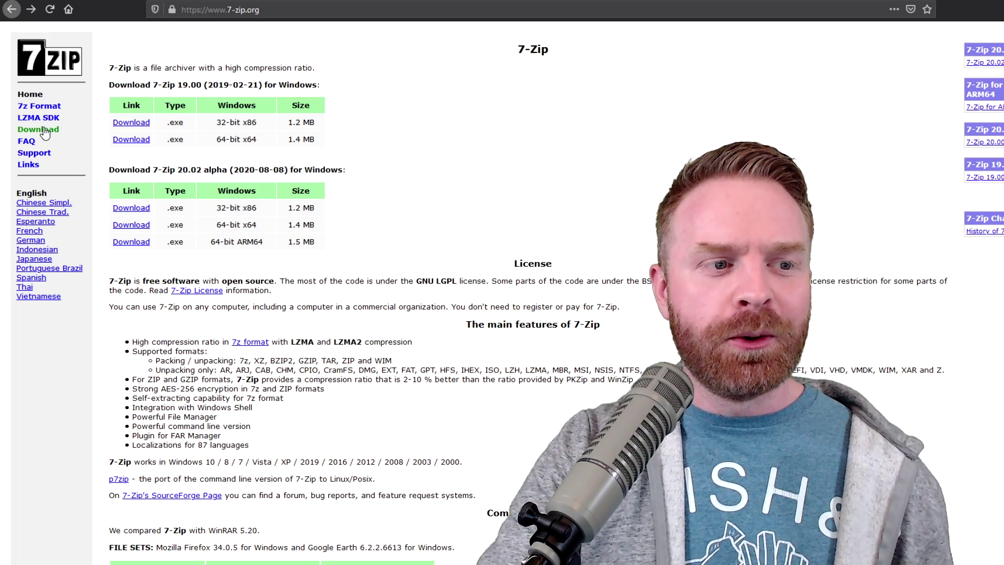
# Step: Browse the full 7-Zip downloads page, including the unofficial p7zip package list
pyautogui.click(45, 132)
pyautogui.scroll(-5, 351, 167)
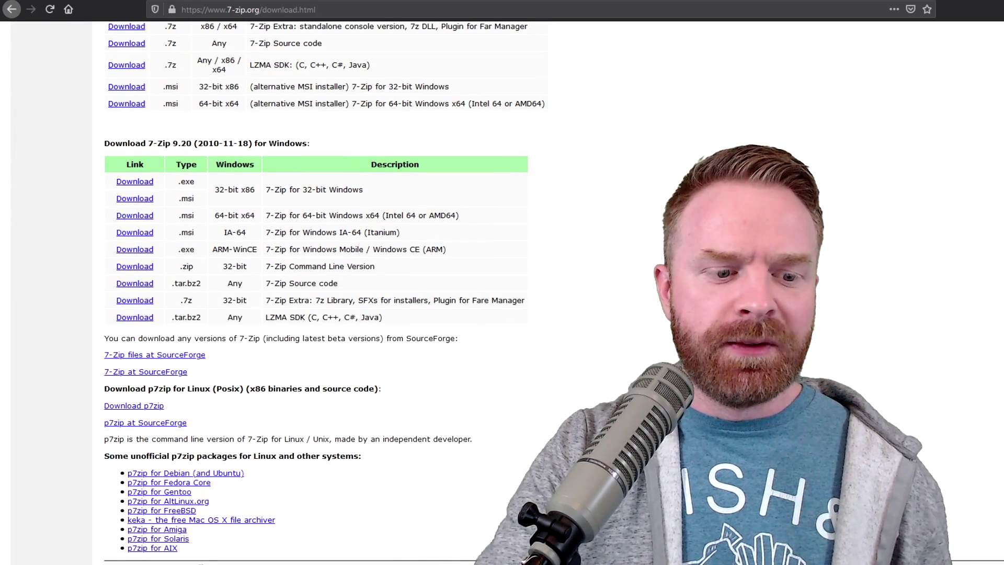
pyautogui.moveTo(235, 552); pyautogui.dragTo(195, 456)
pyautogui.click(223, 437)
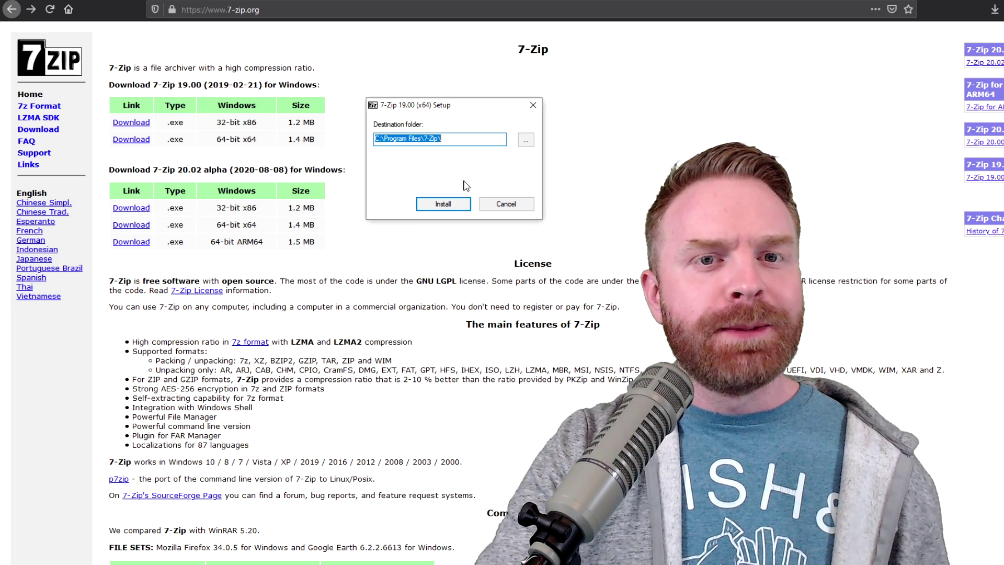
# Step: Install 7-Zip 19.00 (x64) to the default C:\Program Files\7-Zip\ folder and close setup
pyautogui.click(453, 205)
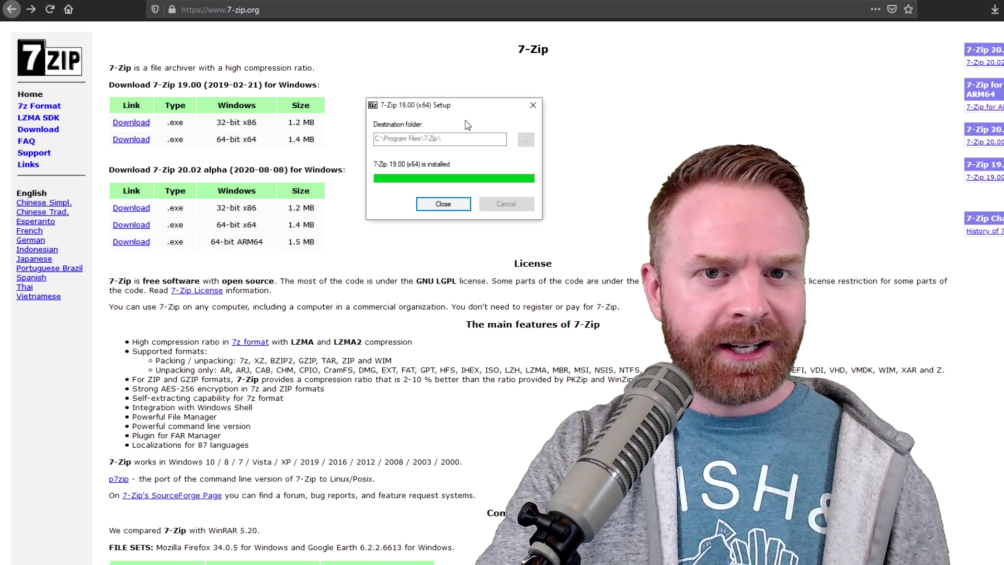
pyautogui.click(443, 204)
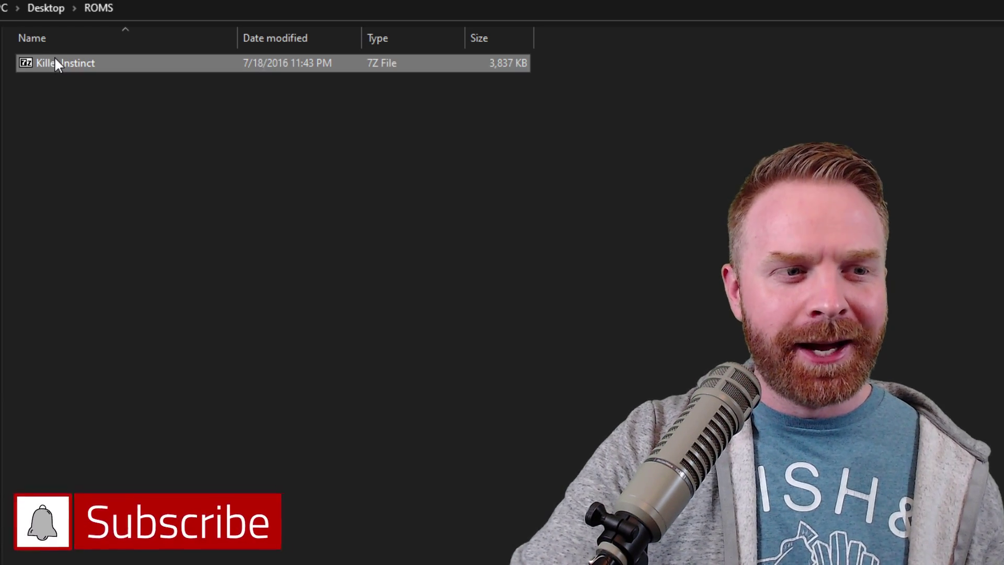
pyautogui.rightClick(57, 56)
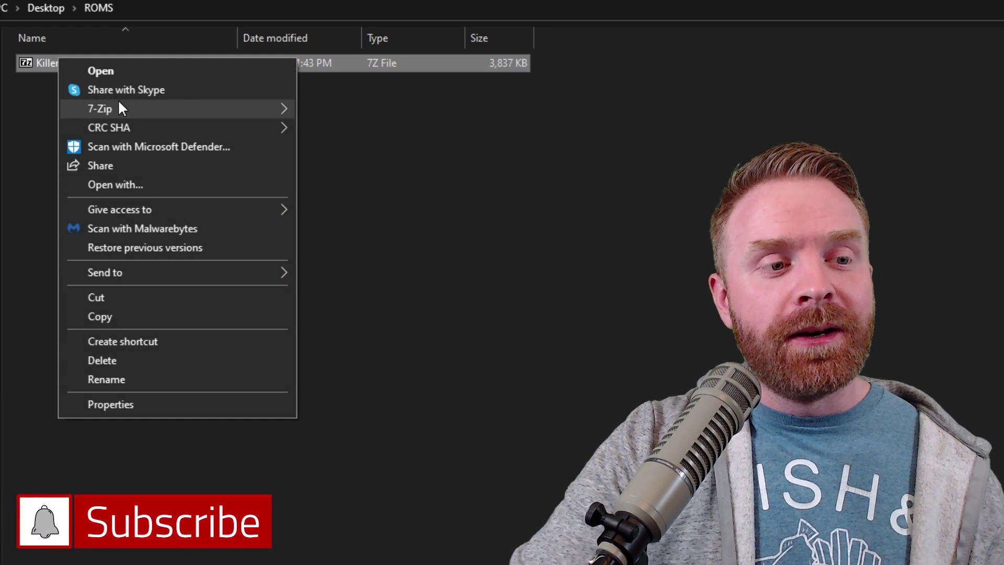
pyautogui.moveTo(134, 112)
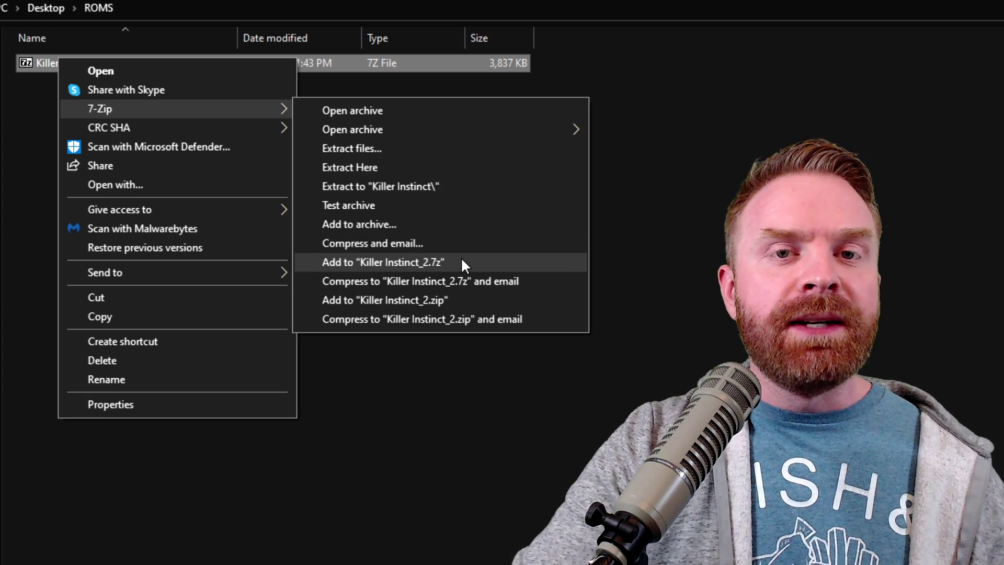
pyautogui.click(468, 302)
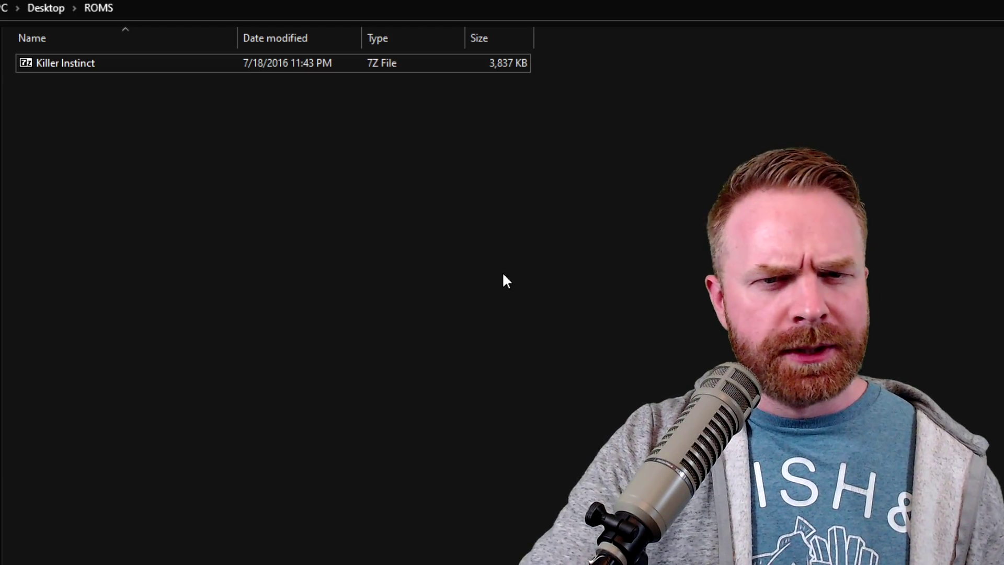
pyautogui.doubleClick(110, 64)
pyautogui.moveTo(340, 56); pyautogui.dragTo(361, 36)
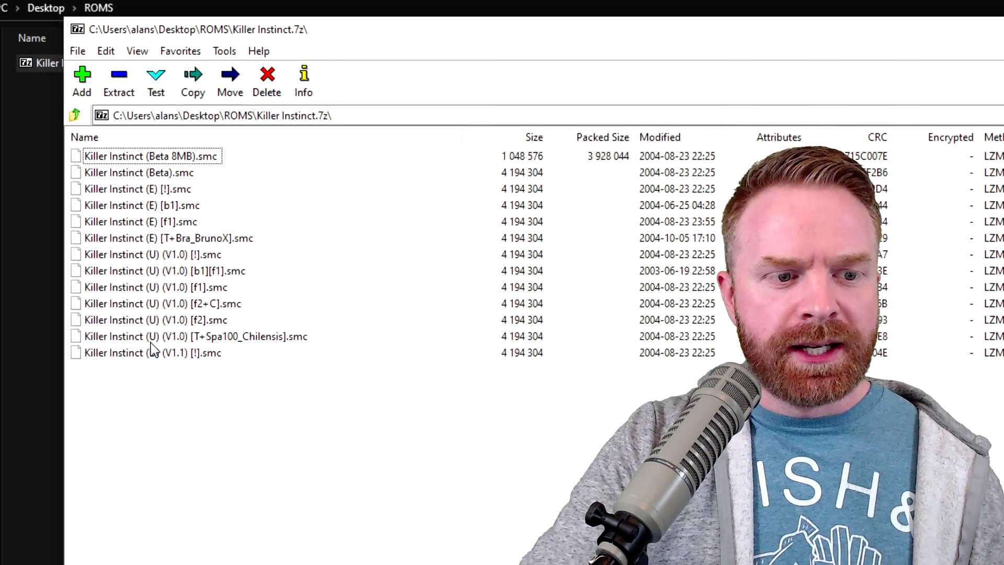
pyautogui.click(126, 355)
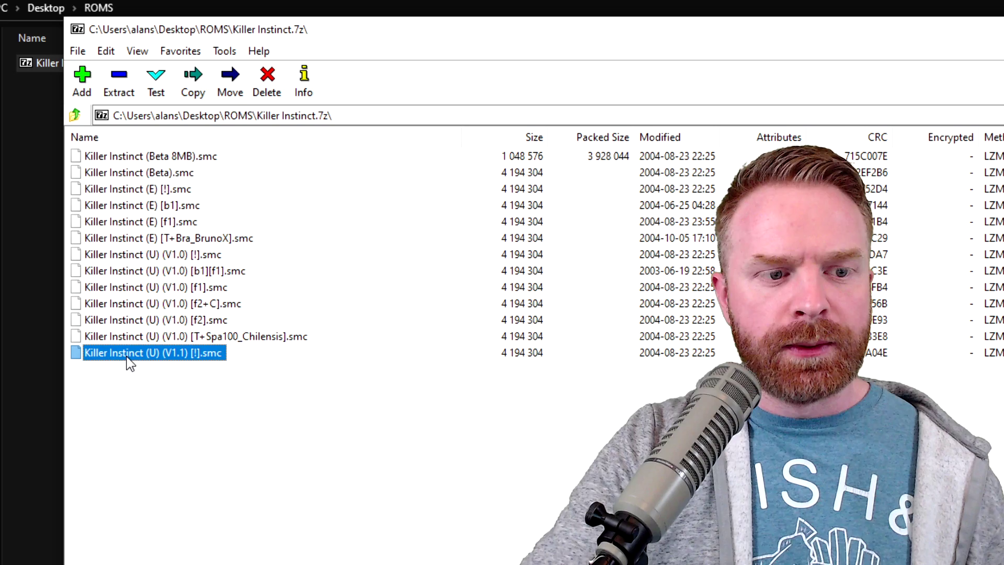
pyautogui.moveTo(152, 352); pyautogui.dragTo(42, 417)
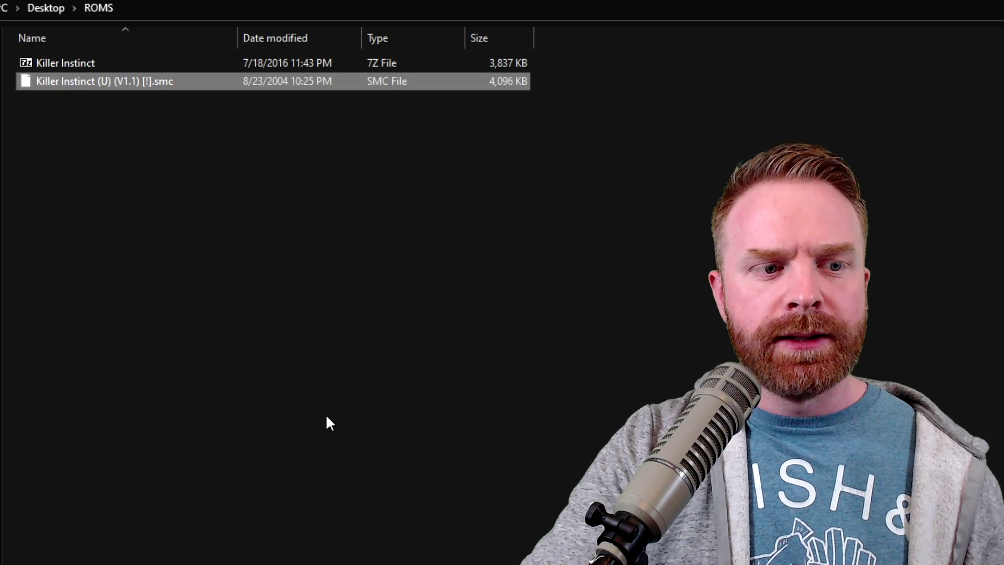
pyautogui.click(292, 171)
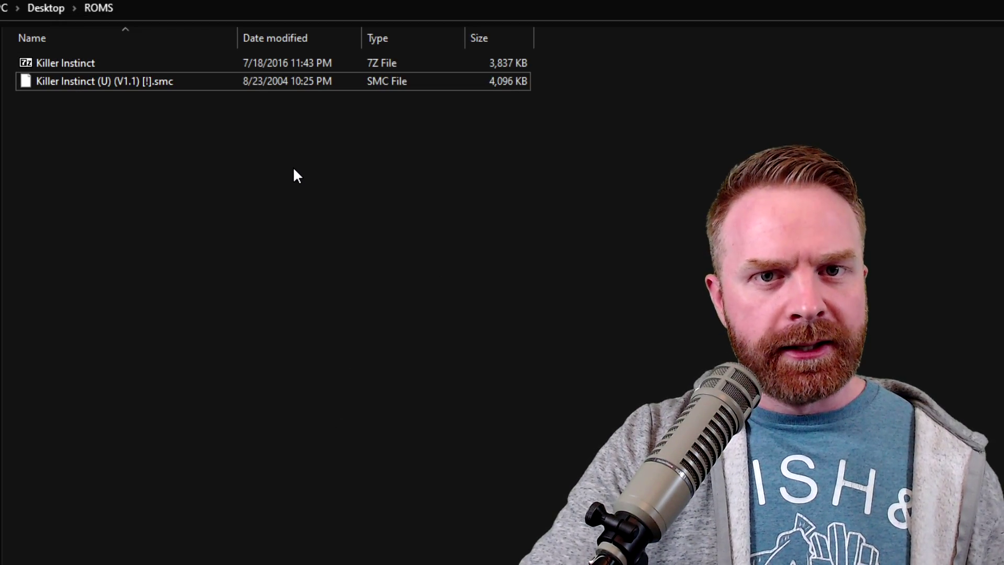
pyautogui.press('Delete')
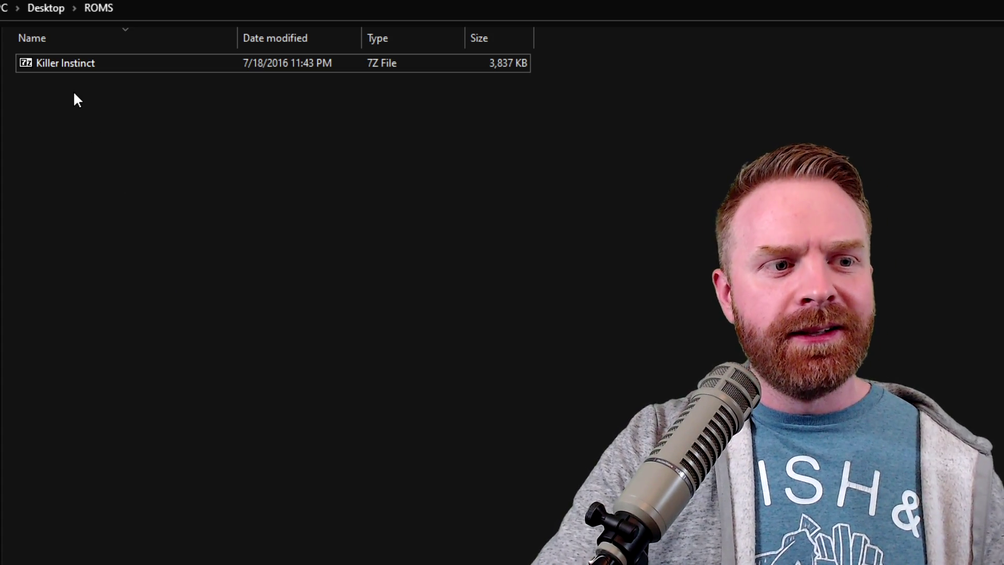
# Step: Extract the Killer Instinct archive into ROMS and into a new Killer Instinct subfolder, checking its contents
pyautogui.rightClick(68, 63)
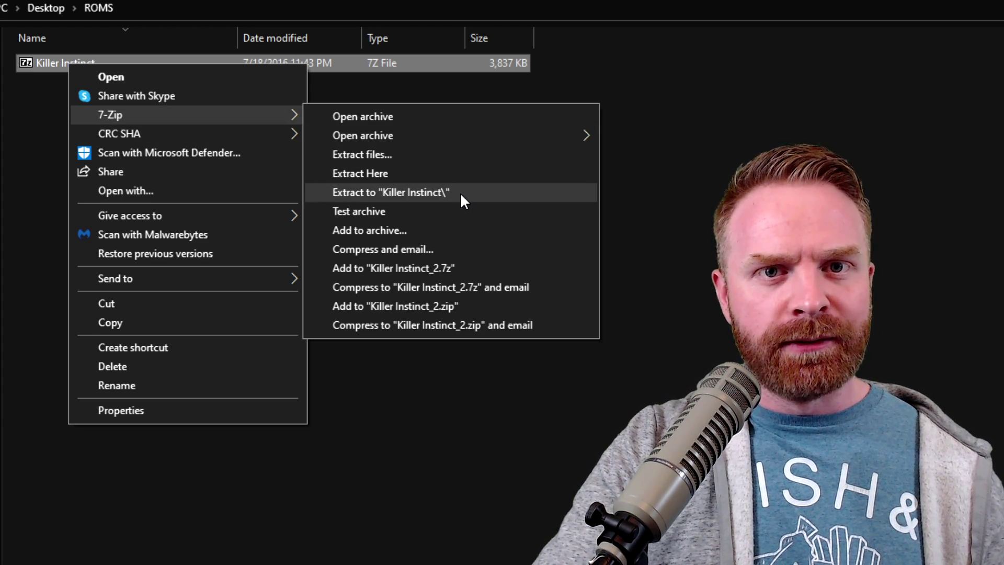
pyautogui.click(457, 176)
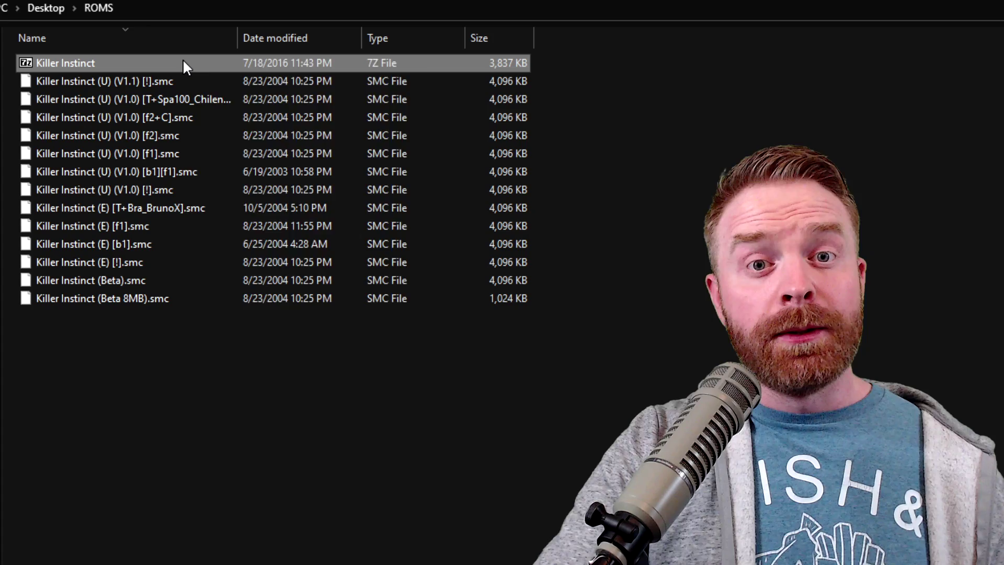
pyautogui.rightClick(184, 62)
pyautogui.moveTo(222, 108)
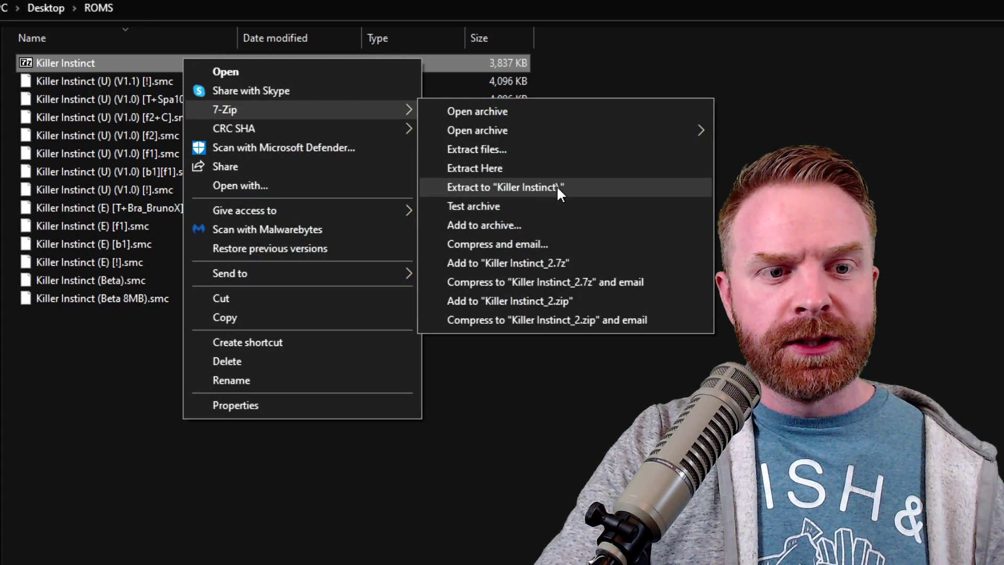
pyautogui.click(586, 189)
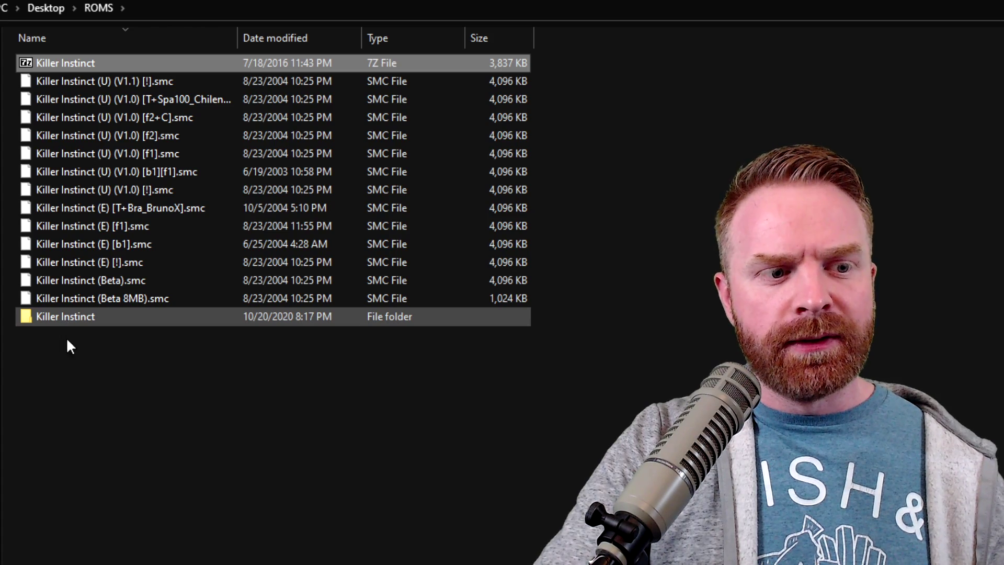
pyautogui.doubleClick(161, 314)
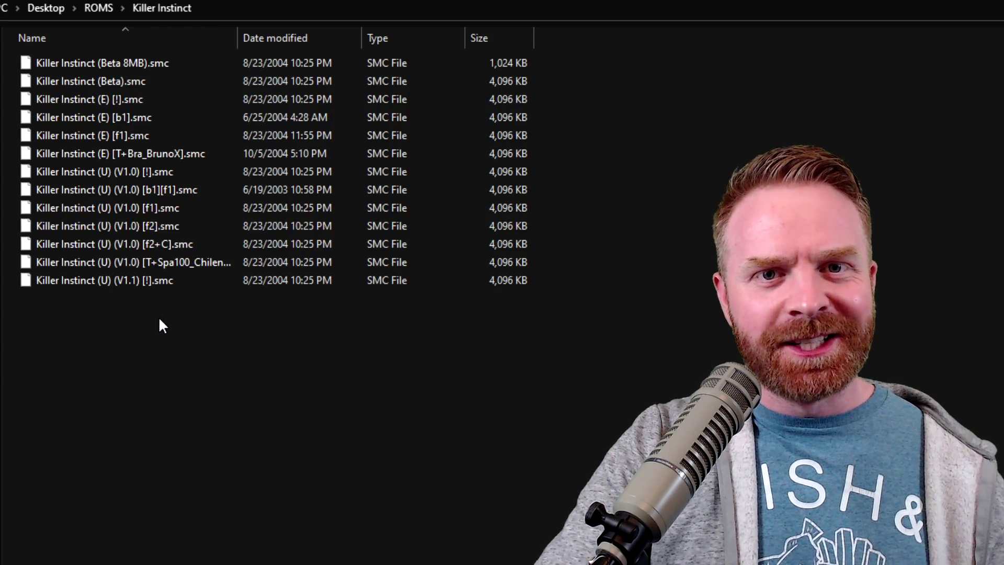
pyautogui.hotkey('alt', 'Left')
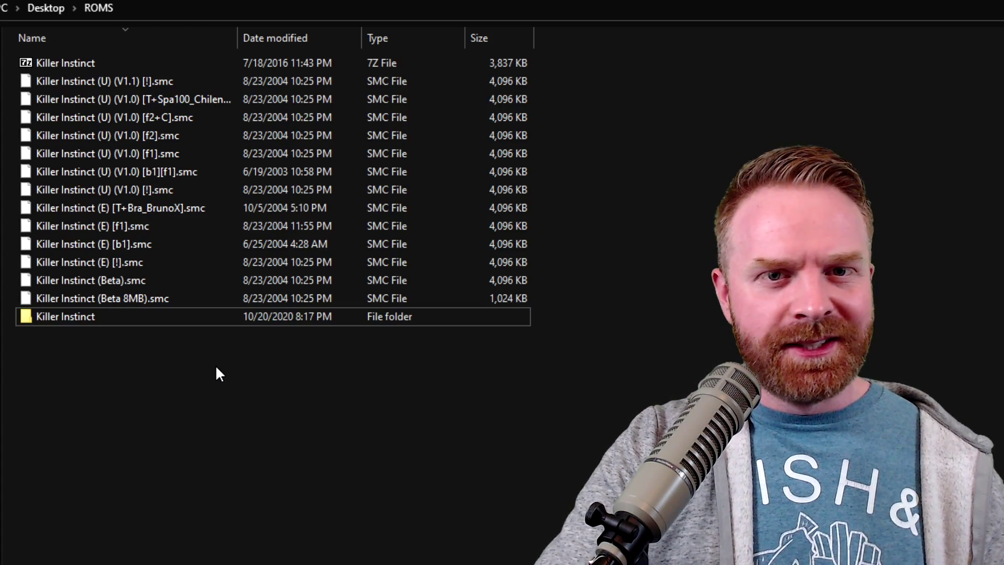
# Step: Select the bottom seven .smc ROM files together with the Killer Instinct folder
pyautogui.click(187, 264)
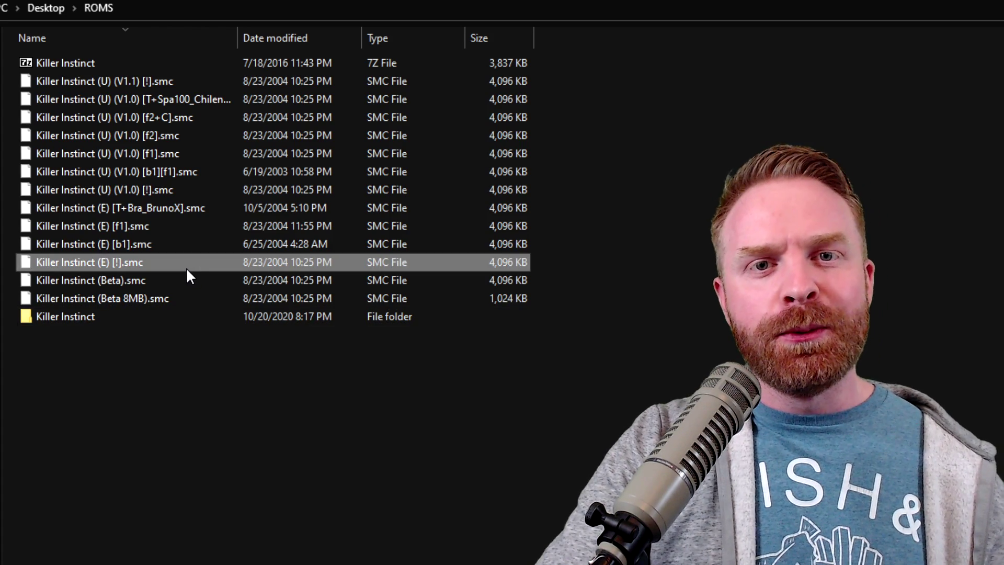
pyautogui.click(111, 318)
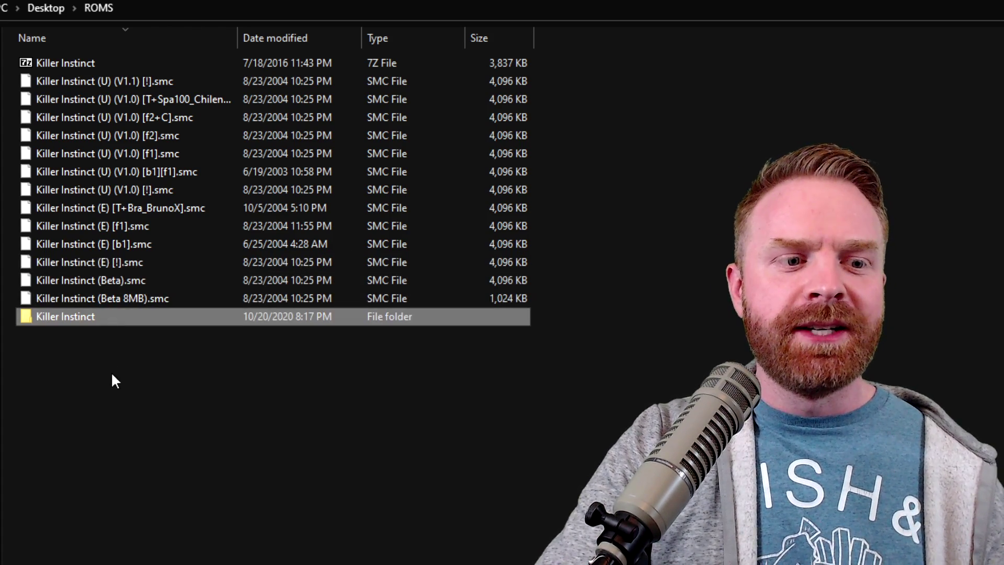
pyautogui.click(201, 391)
pyautogui.moveTo(315, 370); pyautogui.dragTo(181, 192)
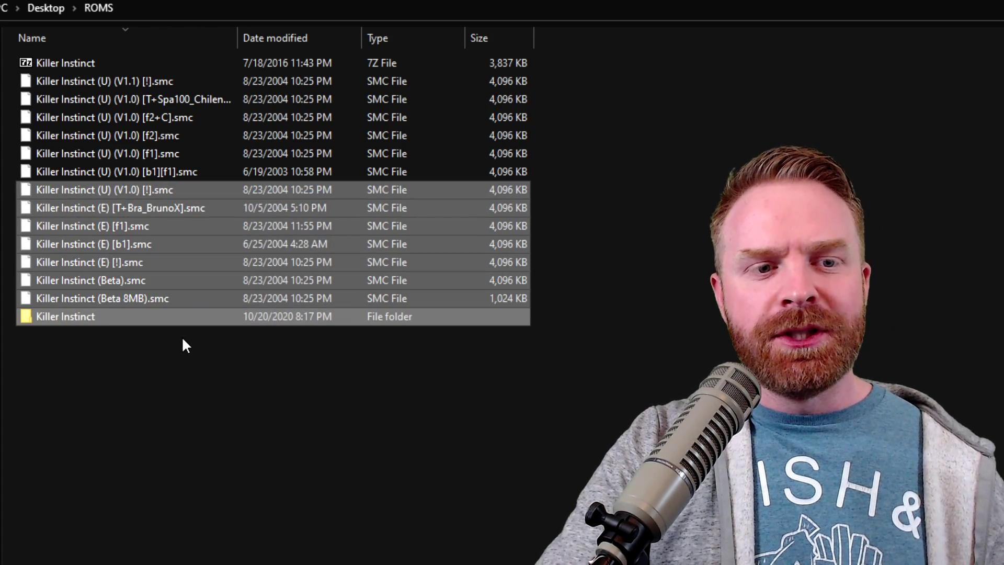
# Step: Compress the selected ROMs and folder into a new ROMS.7z archive
pyautogui.rightClick(166, 259)
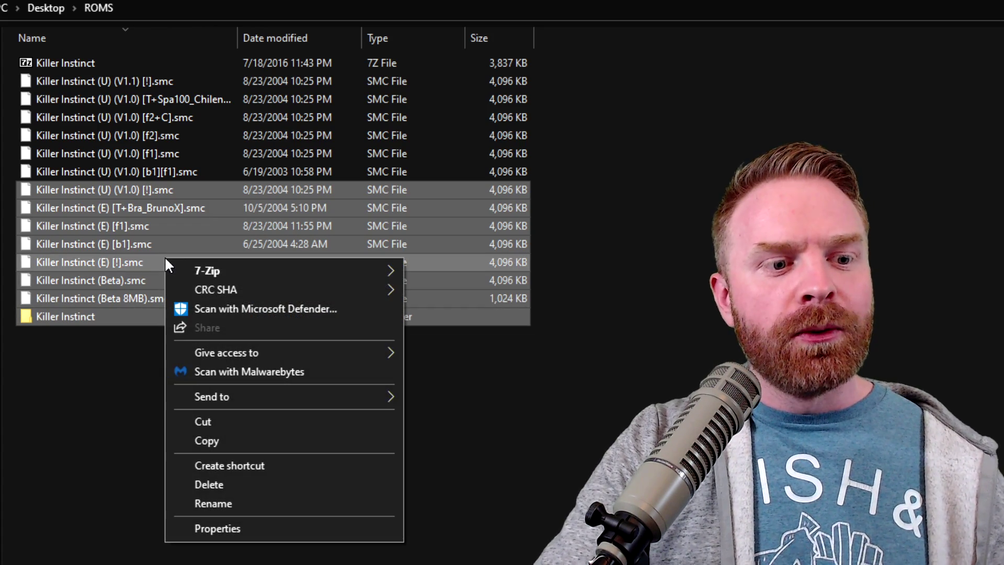
pyautogui.moveTo(248, 272)
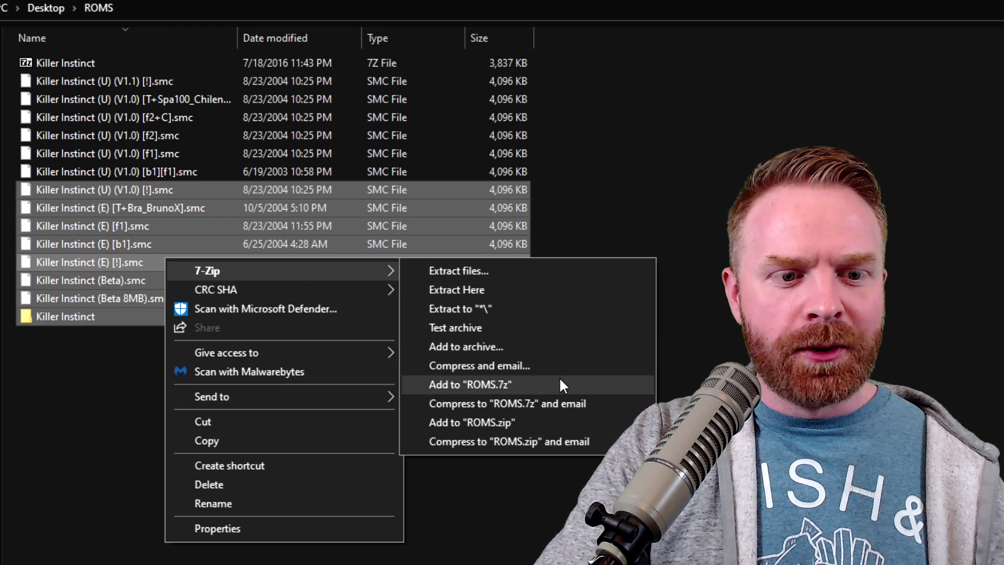
pyautogui.click(560, 385)
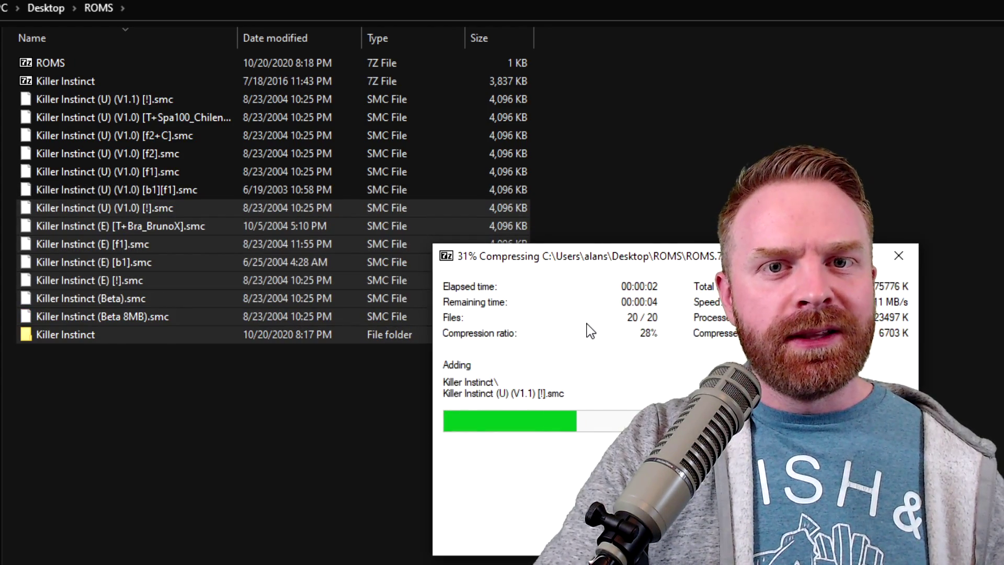
pyautogui.click(143, 416)
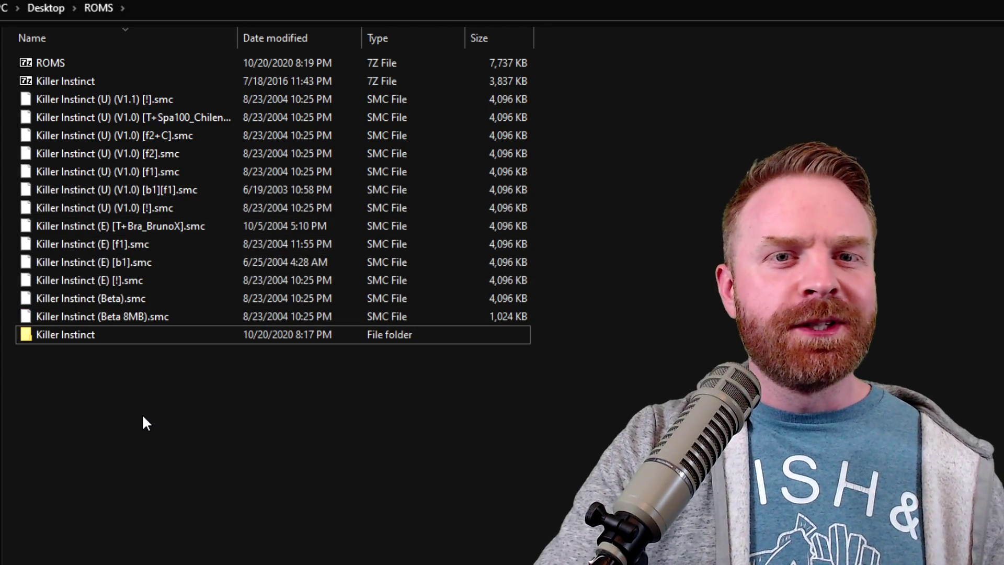
# Step: Open ROMS.7z to view the Killer Instinct folder and seven packed .smc ROMs
pyautogui.doubleClick(110, 57)
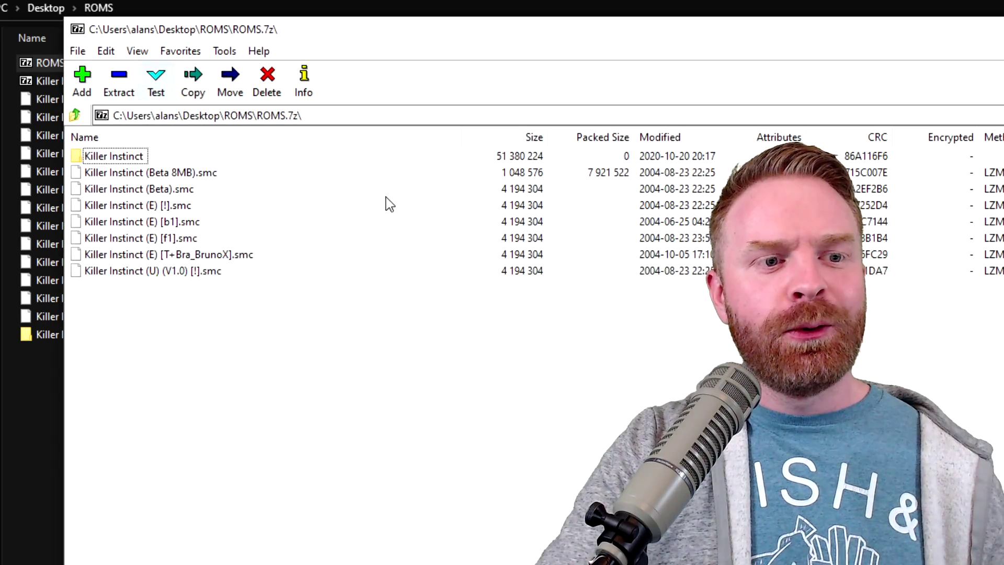